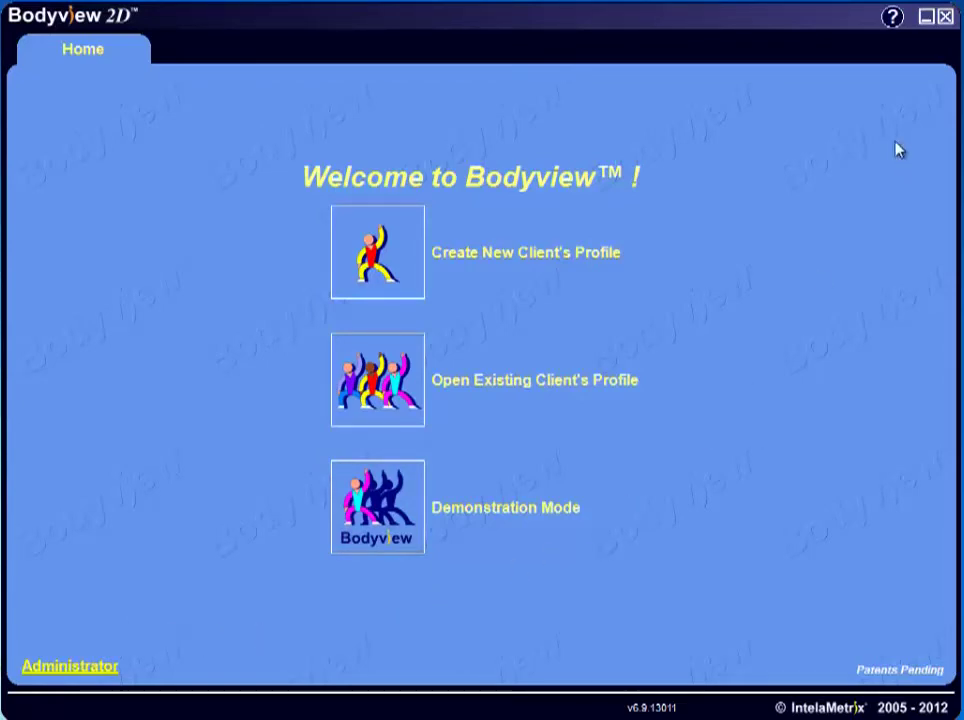
Step: Open the BodyView Personal Help dialog from the welcome screen's ? button
left_click(893, 20)
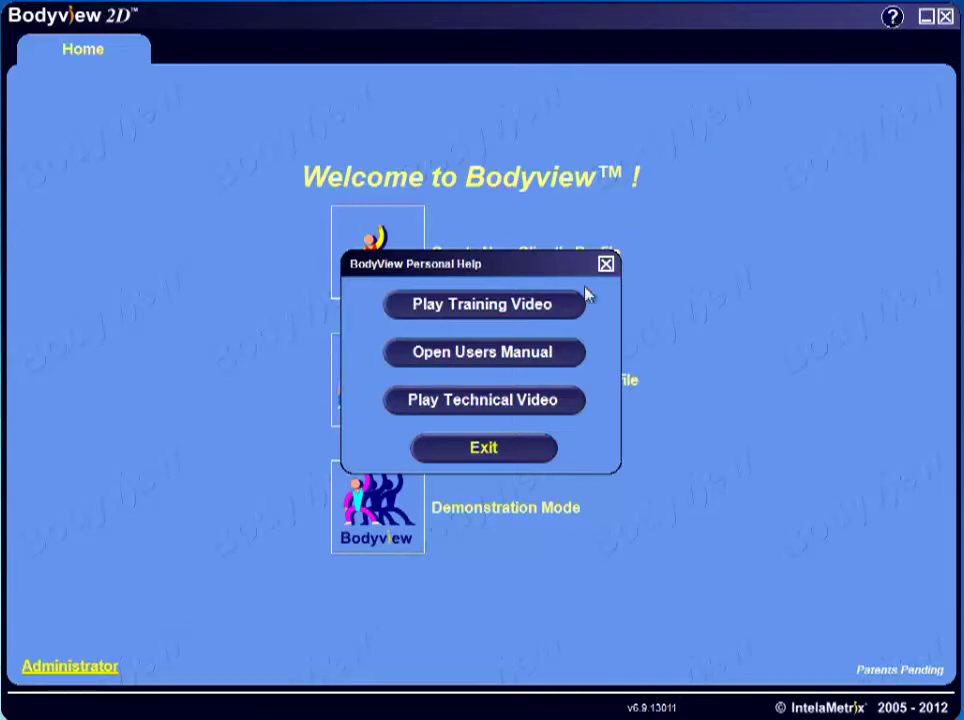
Step: Close Personal Help and open the Create New Client's Profile form
left_click(605, 265)
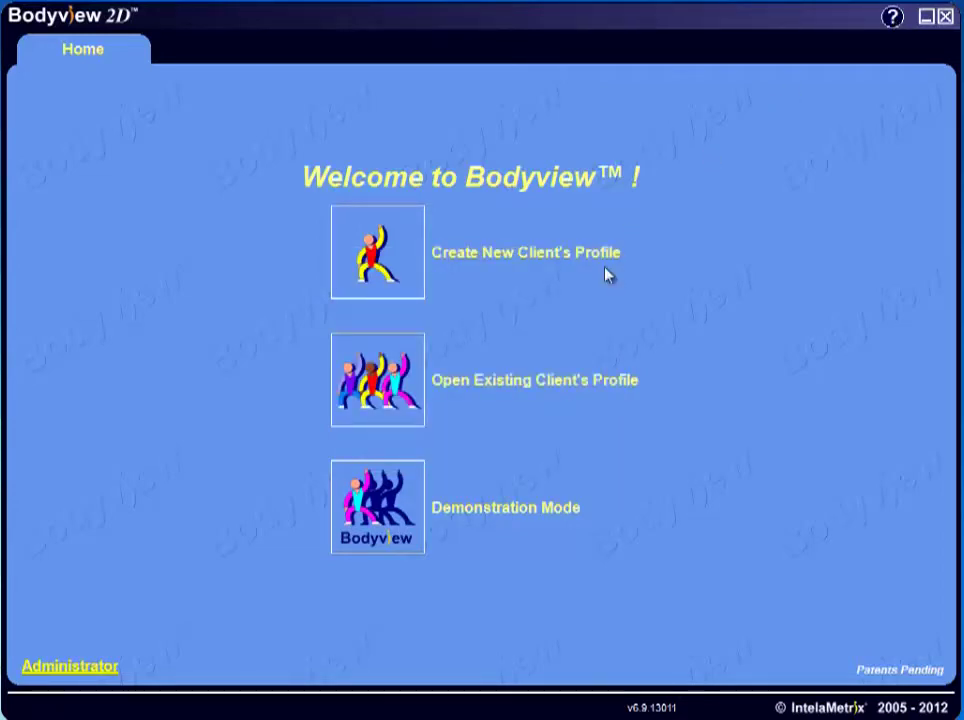
left_click(421, 278)
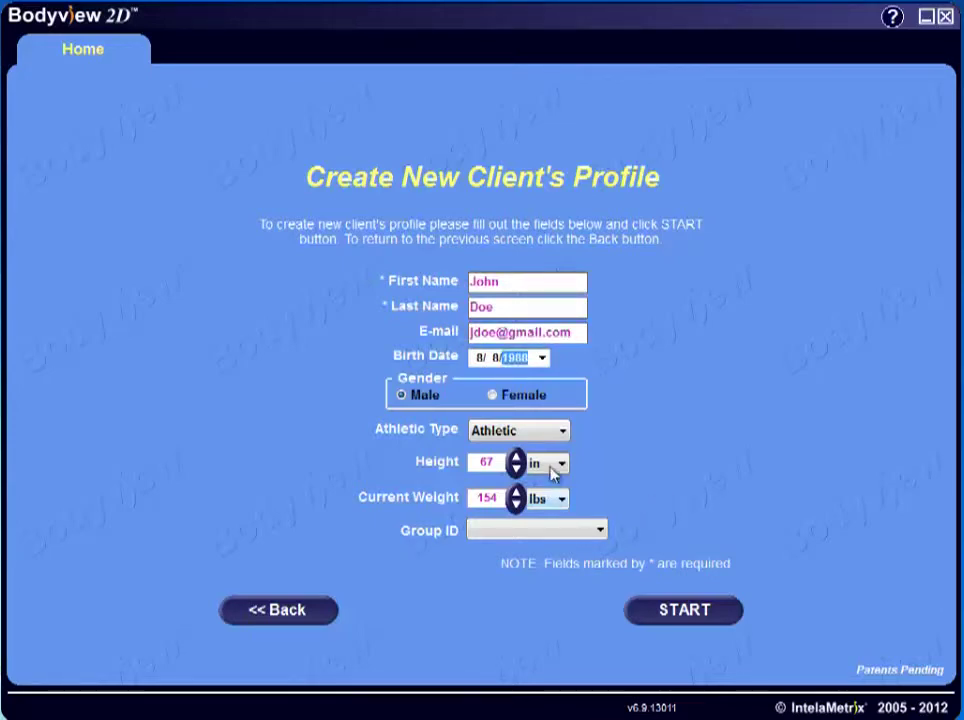
Step: Show the Athletic Type options: Non-Athletic, Athletic and Elite
left_click(565, 433)
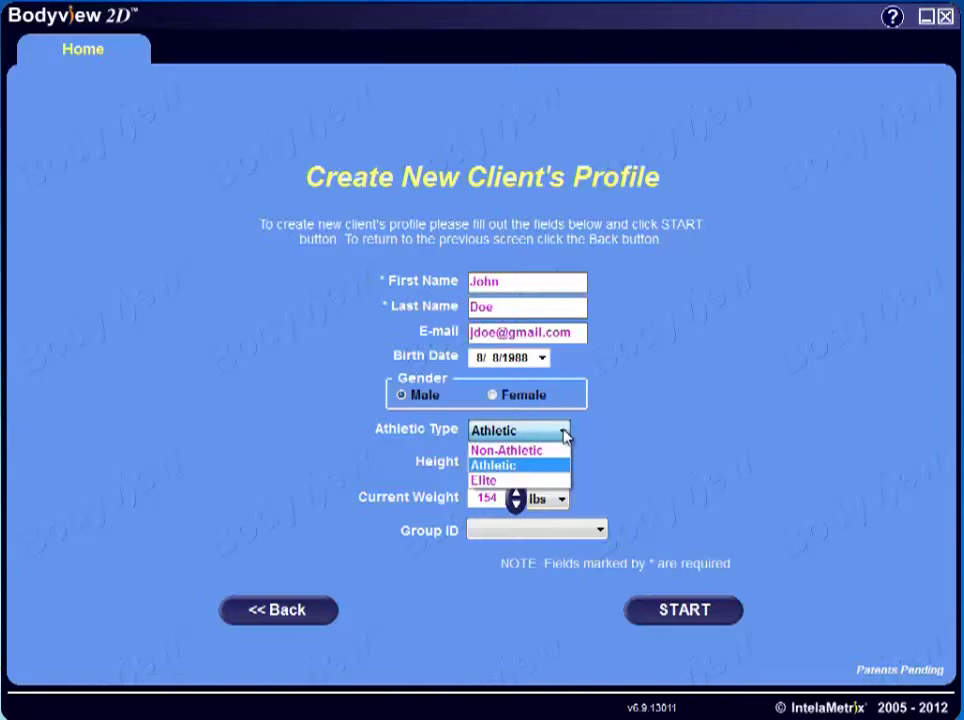
Step: Keep Athletic as the athletic type and set height 77 in and weight 165 lbs
left_click(613, 460)
left_click(470, 462)
type("77")
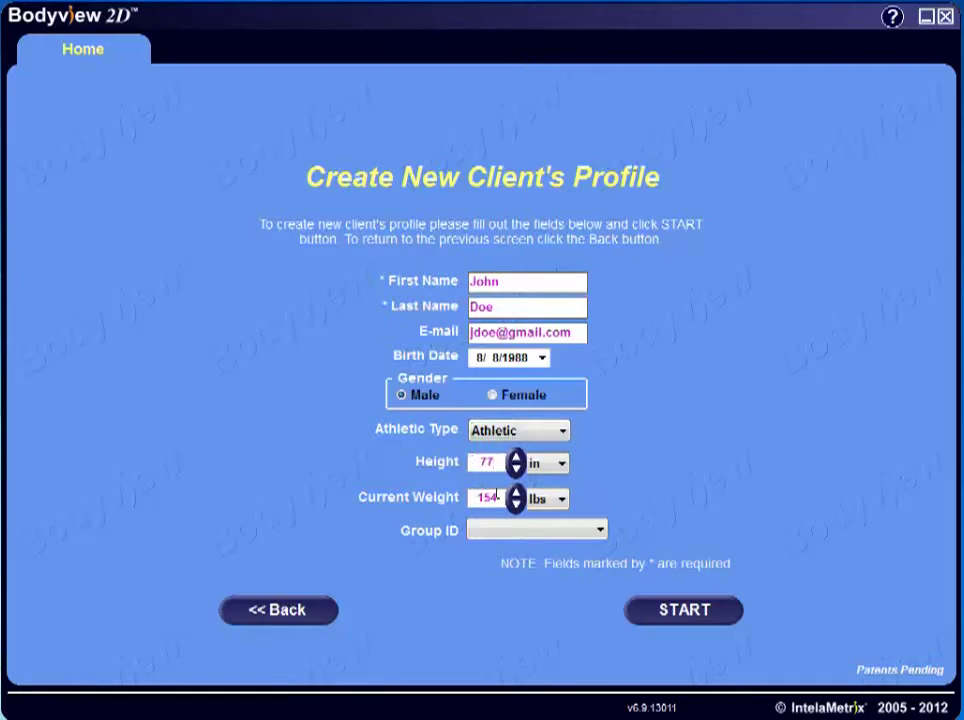
left_click(466, 498)
type("165")
Step: Assign the client to New Group and start the profile without a password
left_click(598, 532)
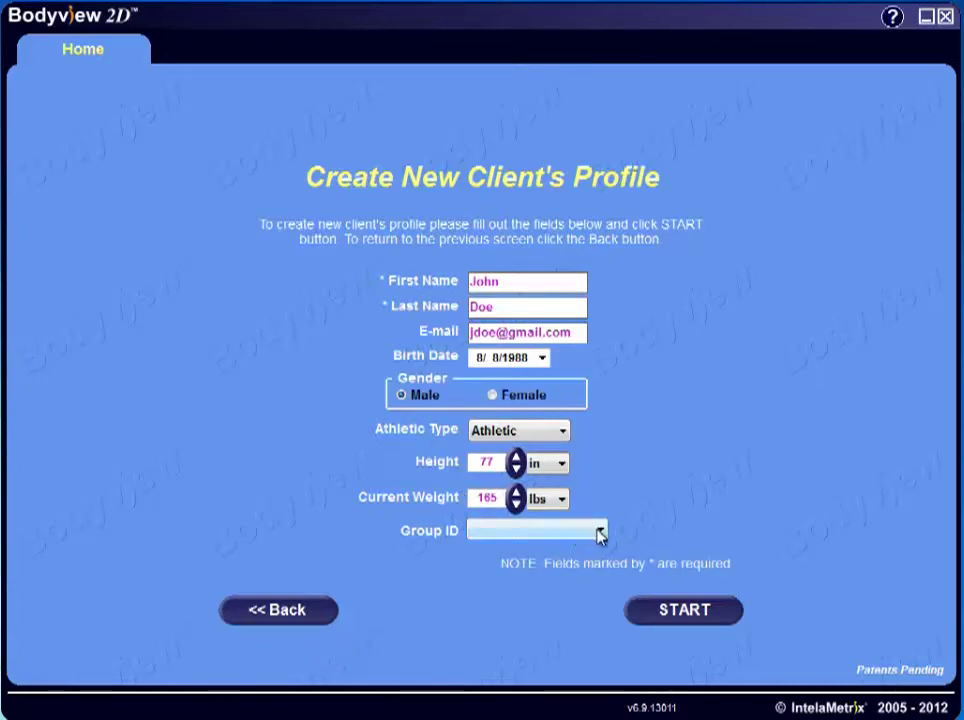
left_click(557, 566)
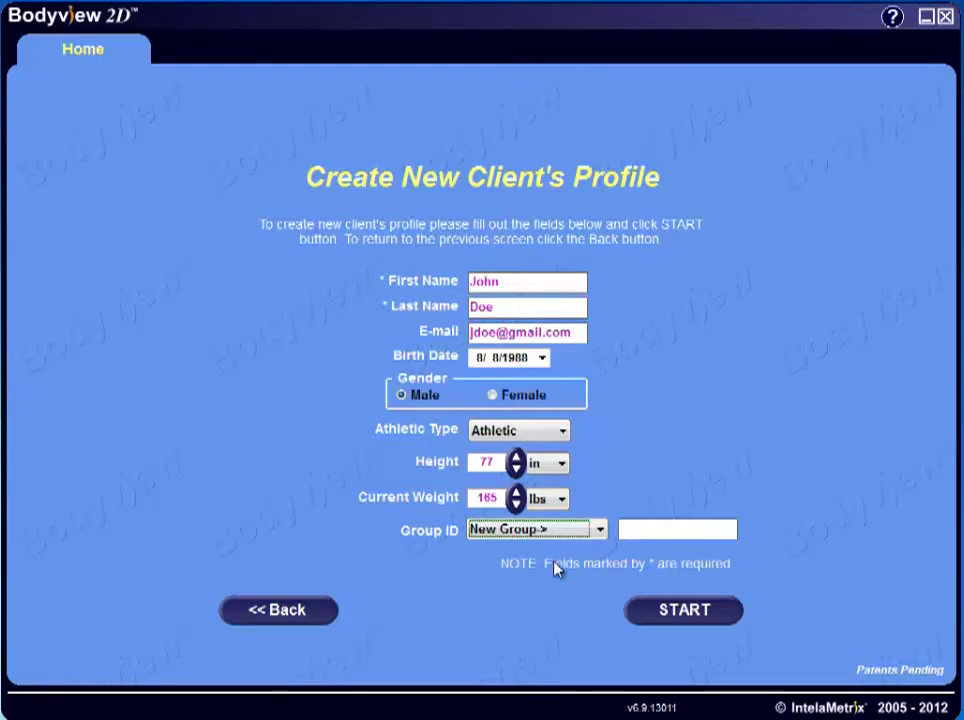
left_click(680, 609)
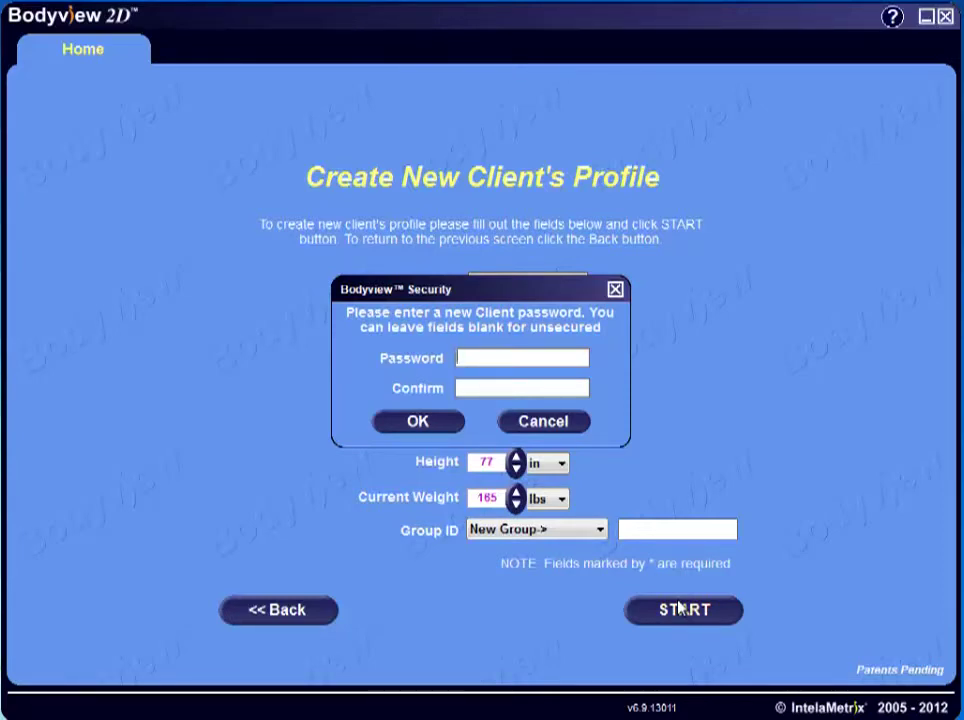
left_click(418, 424)
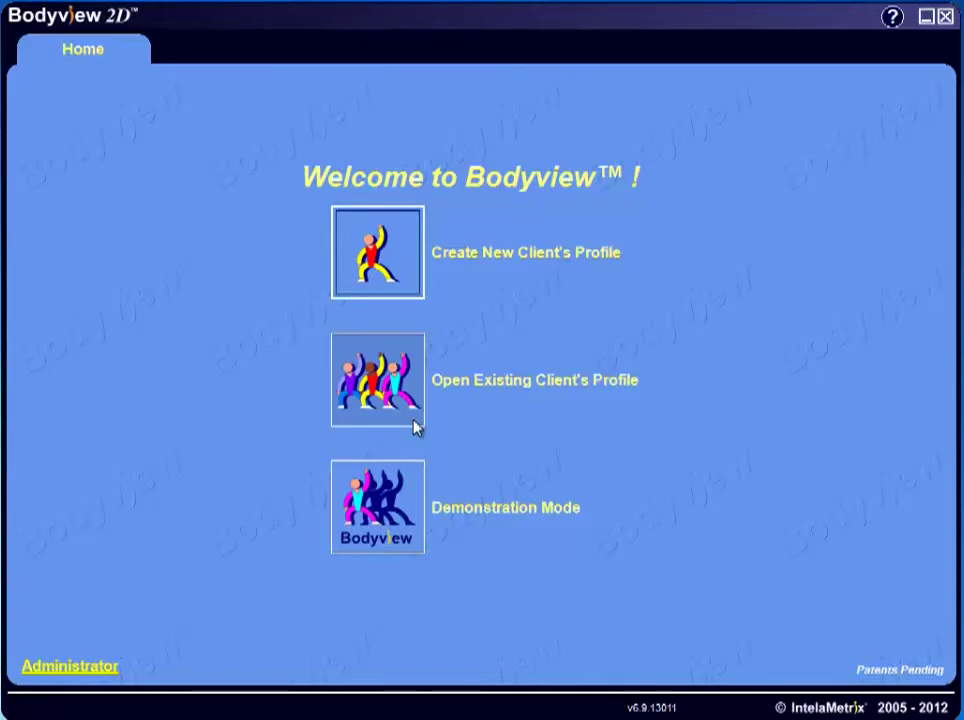
Step: Open the Open Client's Profile search page from the welcome screen
left_click(375, 375)
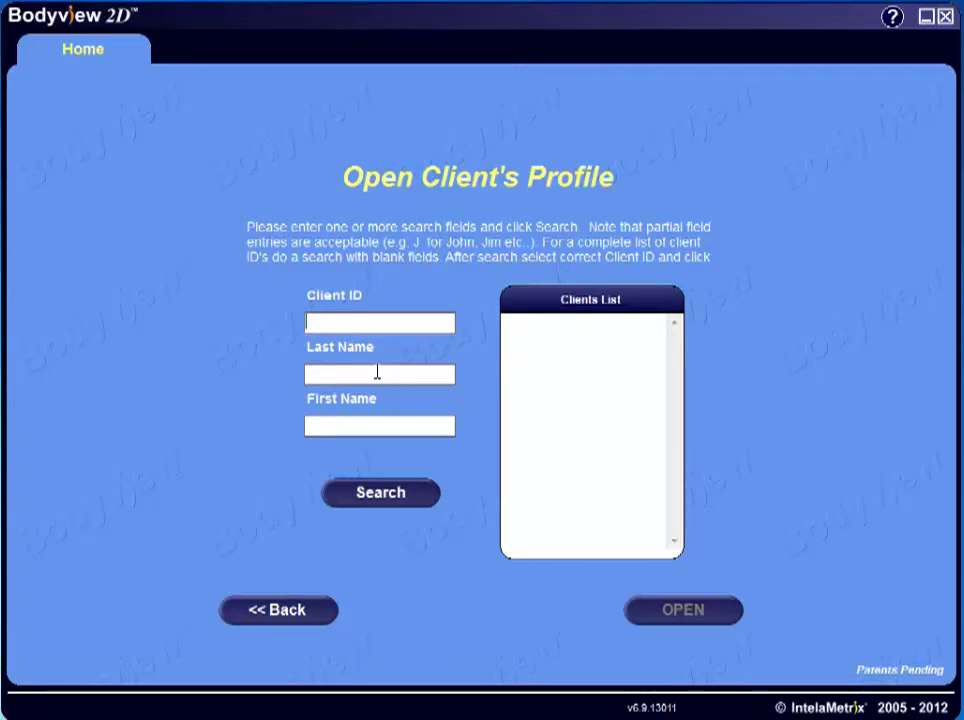
Step: Search clients by an entered last name, then escape back to the welcome screen
left_click(377, 373)
type("Watts")
left_click(409, 492)
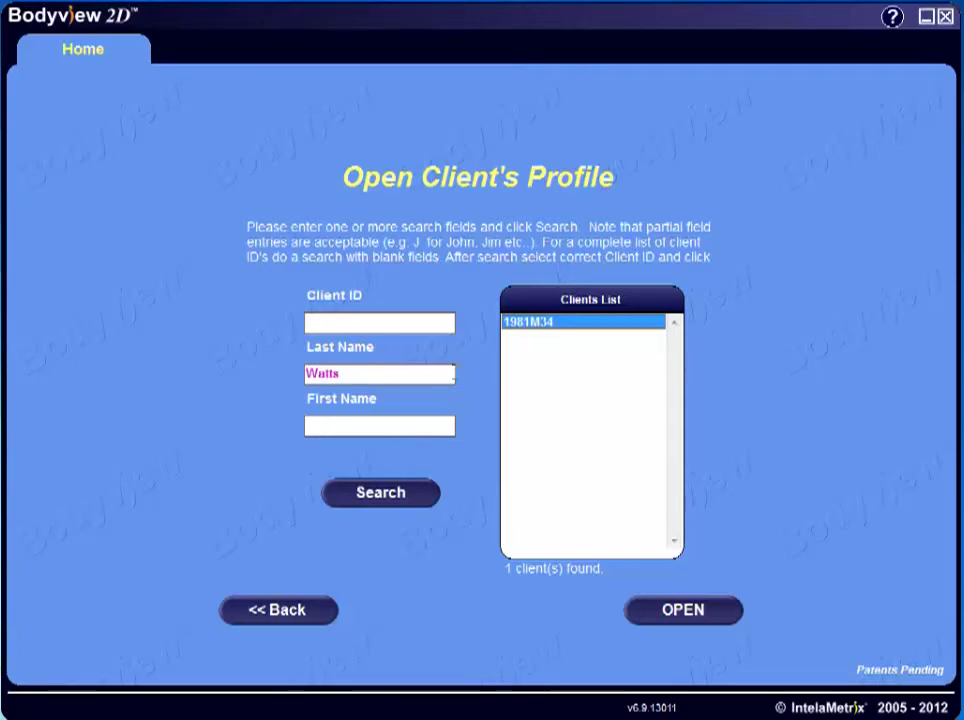
key("Escape")
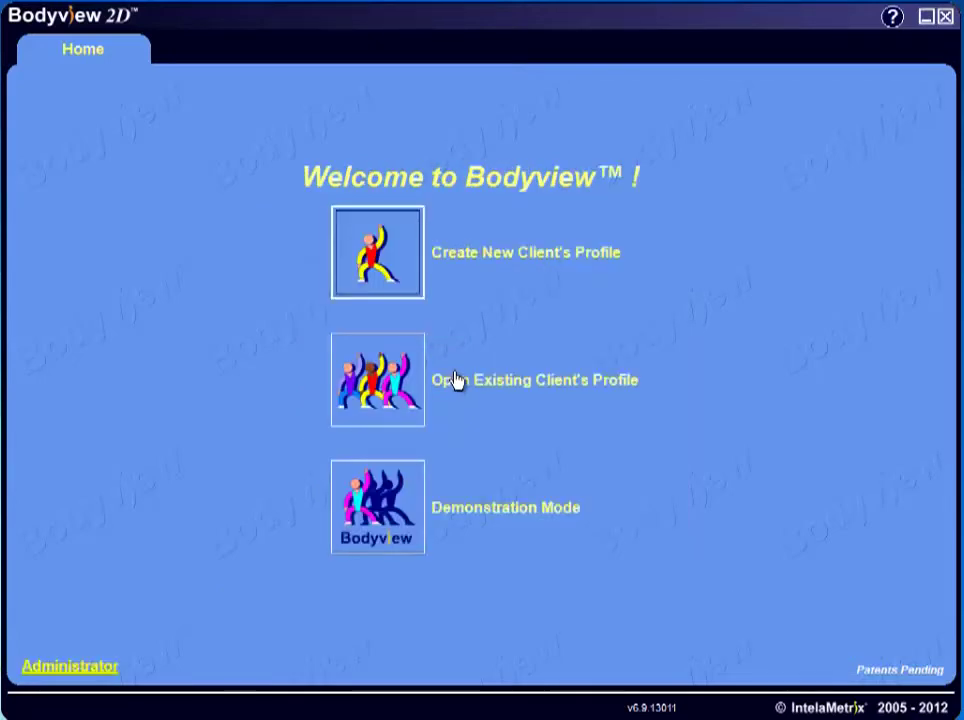
Step: Enter the administrator password, enable Show Client Names, and save the administrator settings
left_click(36, 670)
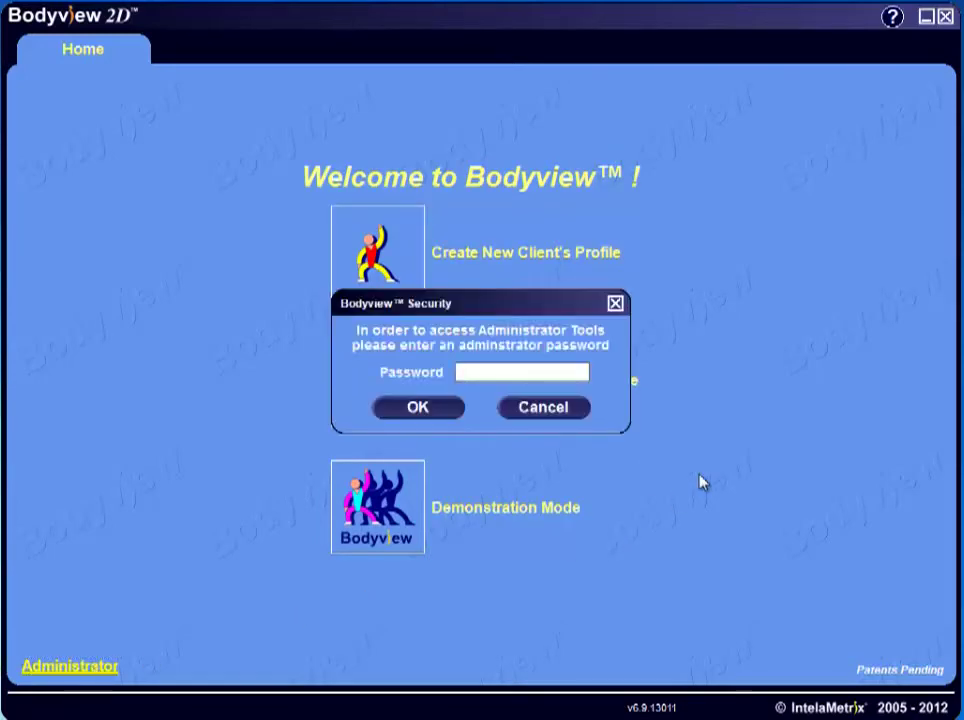
type("???")
left_click(428, 414)
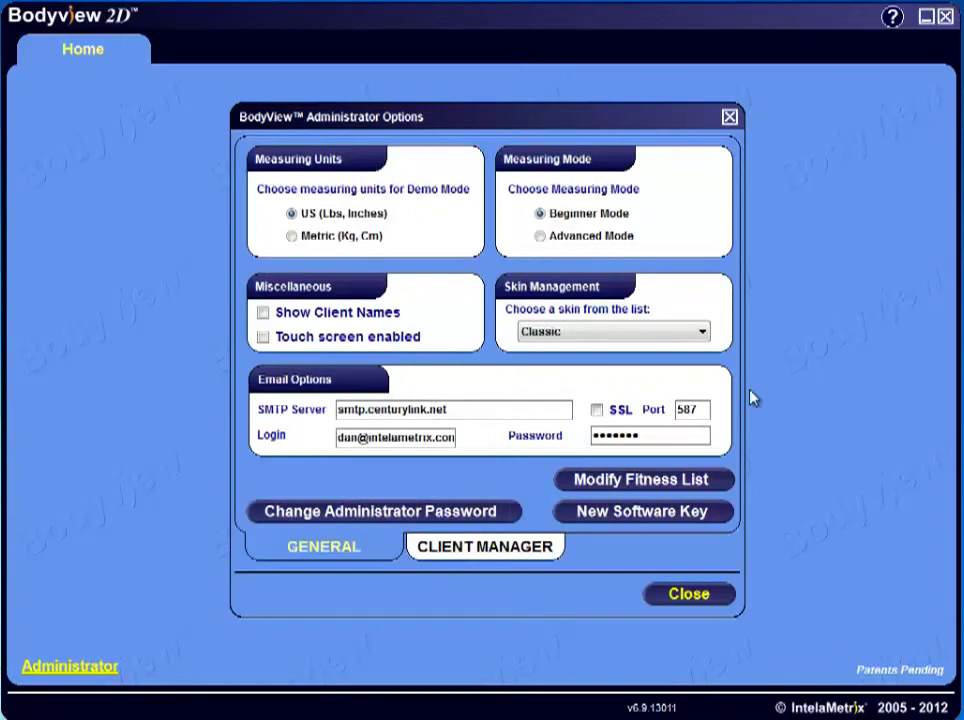
left_click(264, 313)
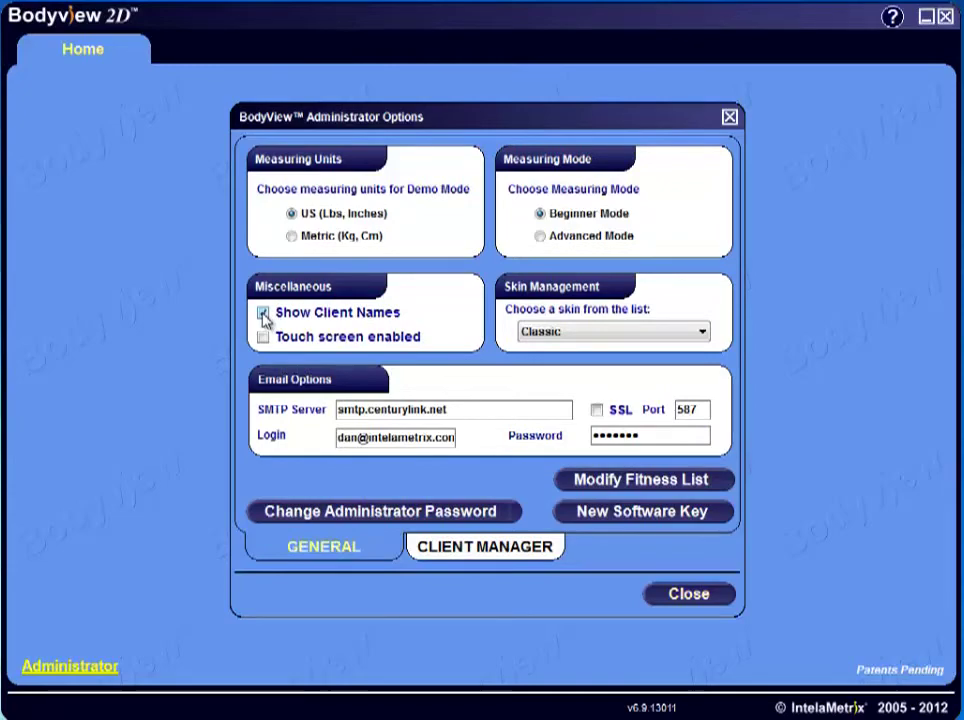
left_click(730, 118)
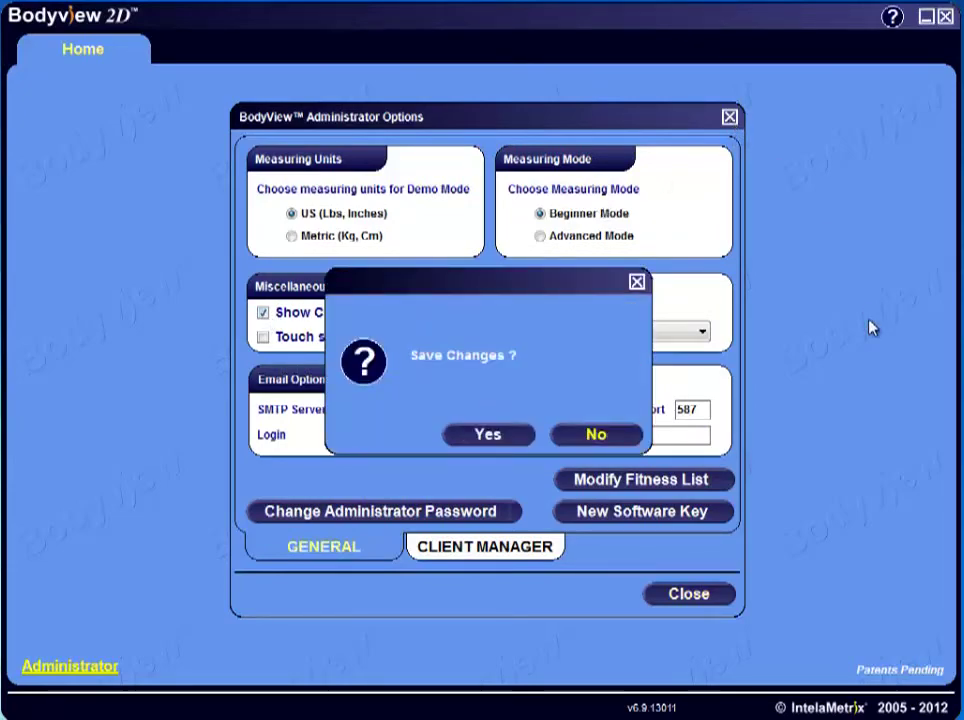
left_click(493, 438)
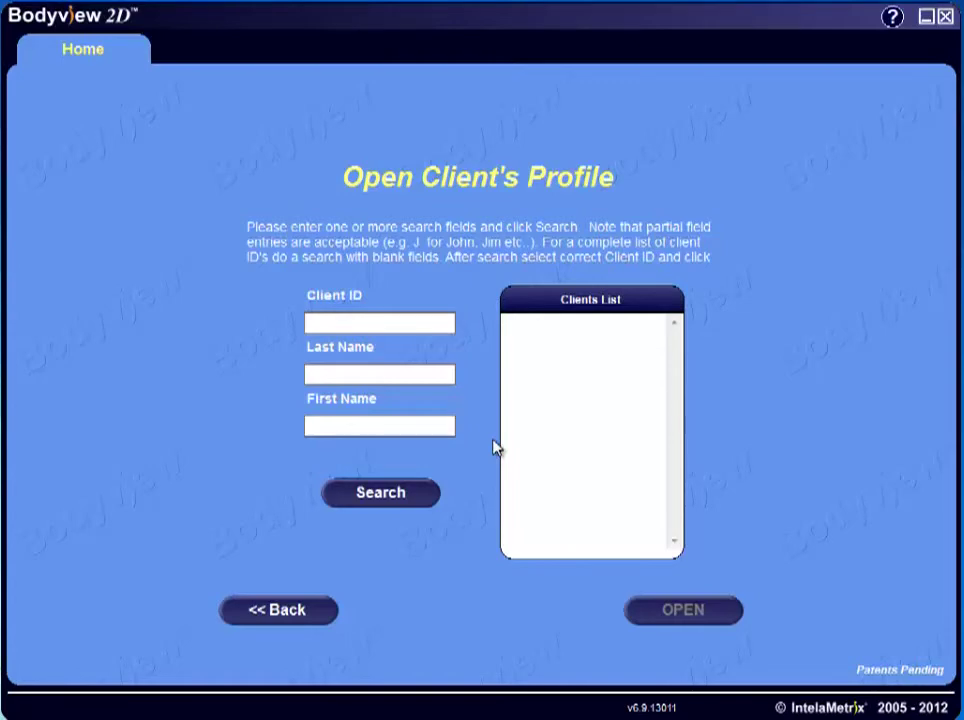
Step: Search by a last name, list all clients, and open a chosen client's profile
type("Sprenger")
left_click(366, 493)
left_click(396, 500)
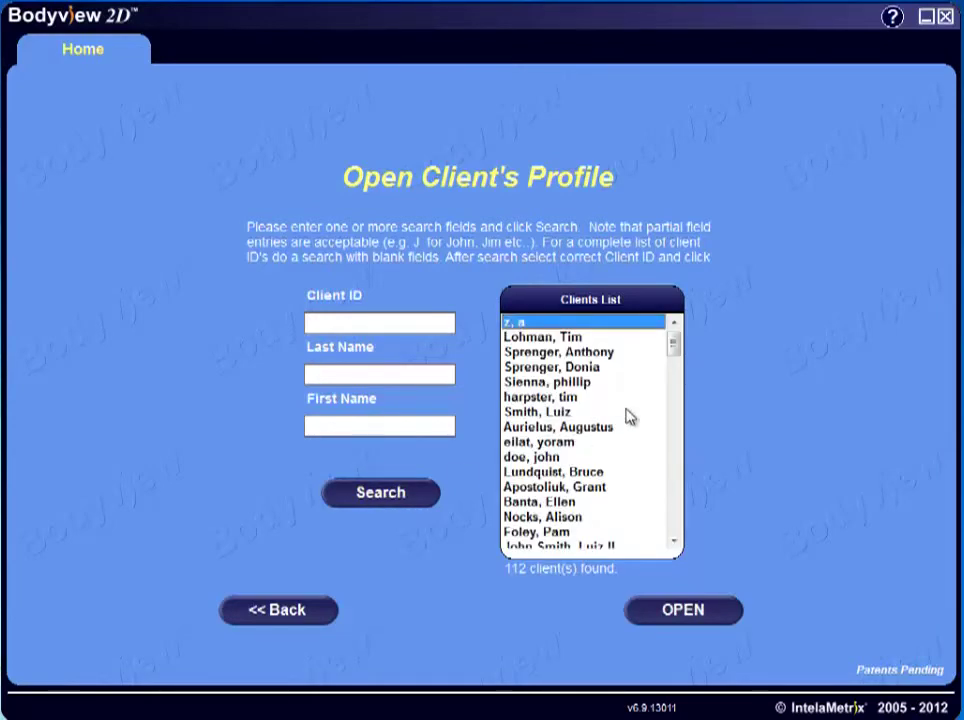
left_click(603, 353)
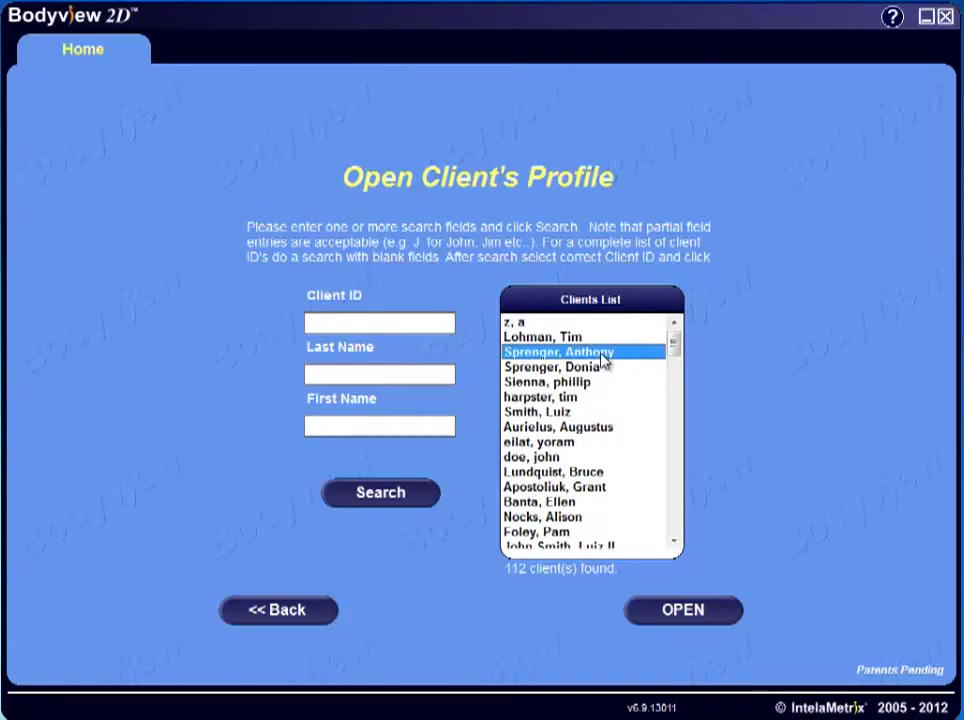
left_click(684, 612)
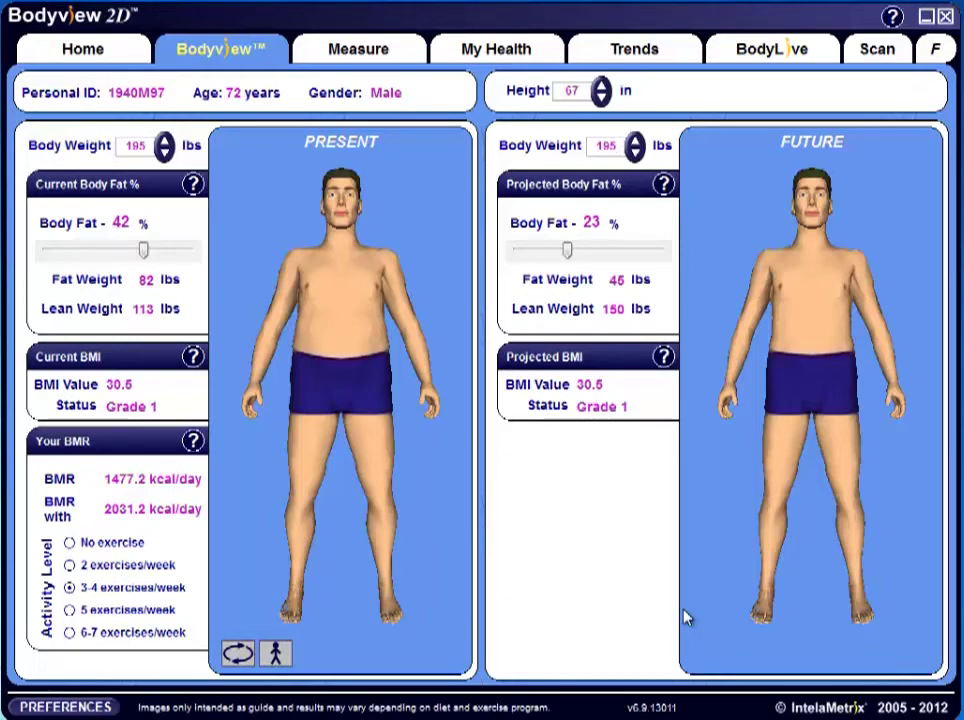
key("Tab")
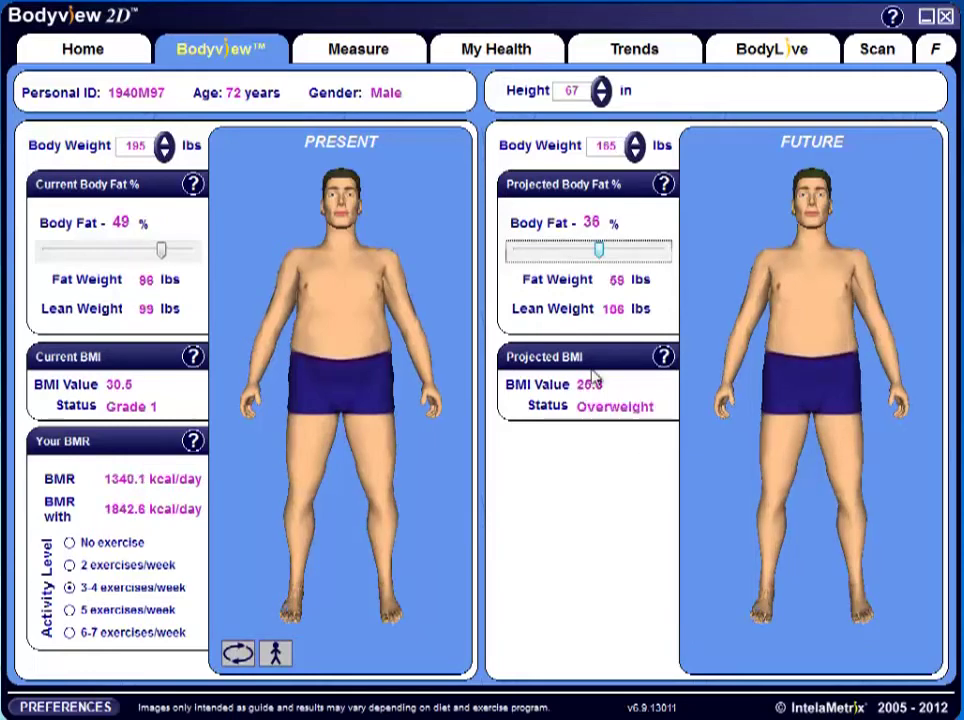
left_click_drag(600, 252, 570, 253)
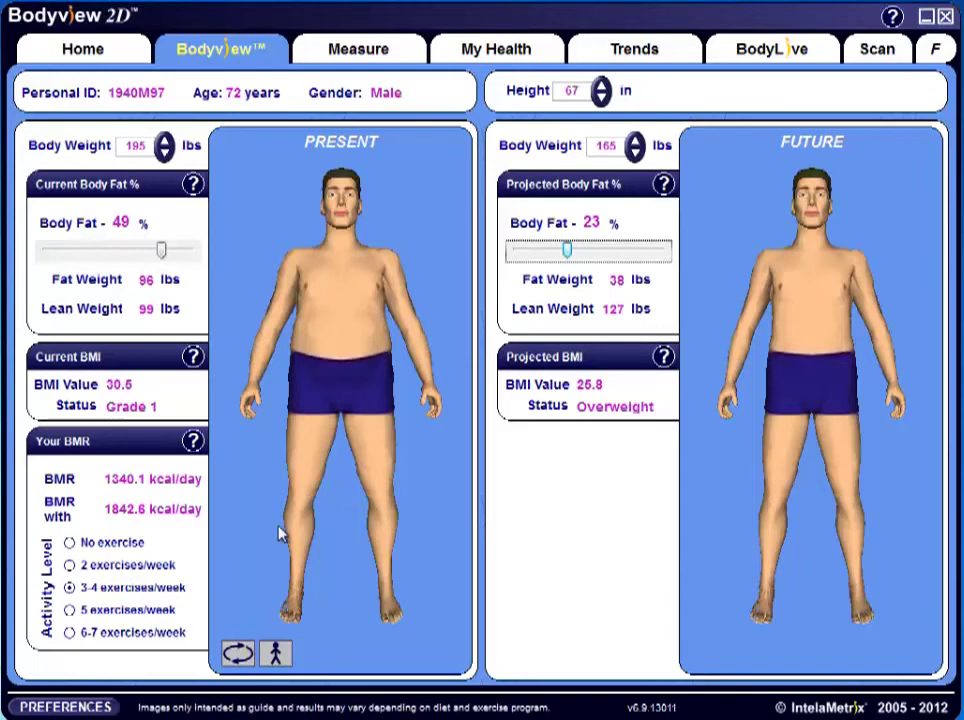
left_click(240, 652)
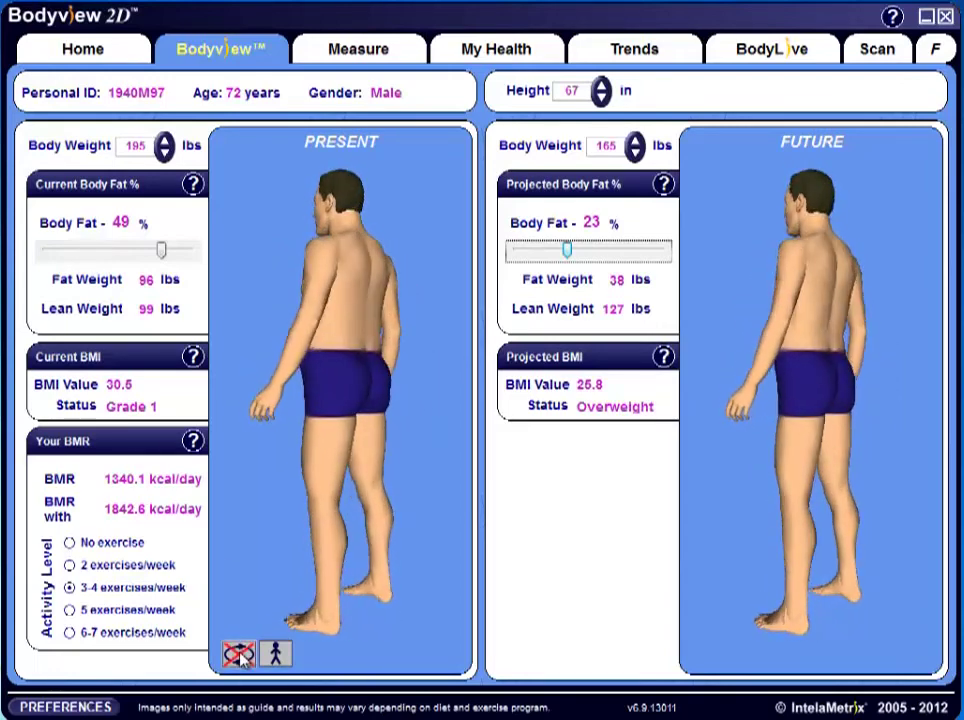
left_click(240, 652)
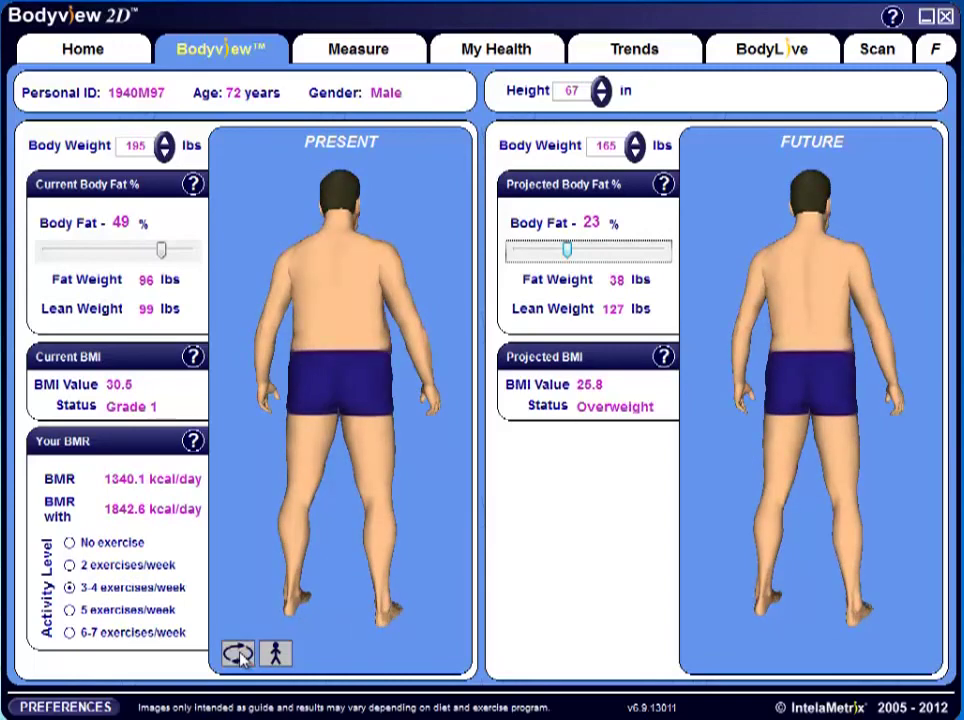
left_click(278, 652)
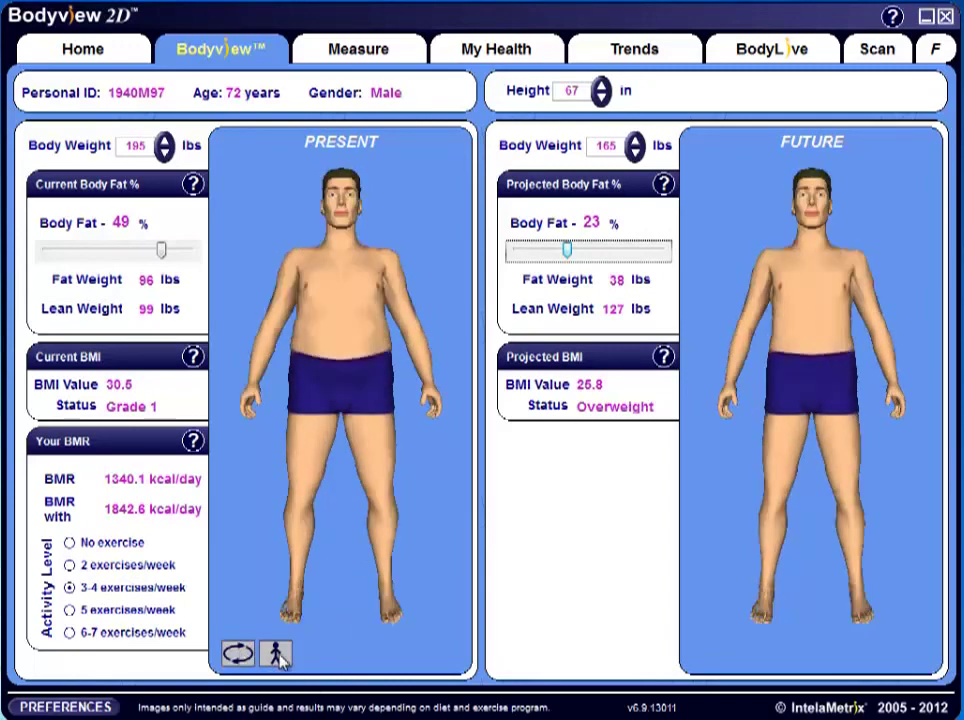
left_click(193, 186)
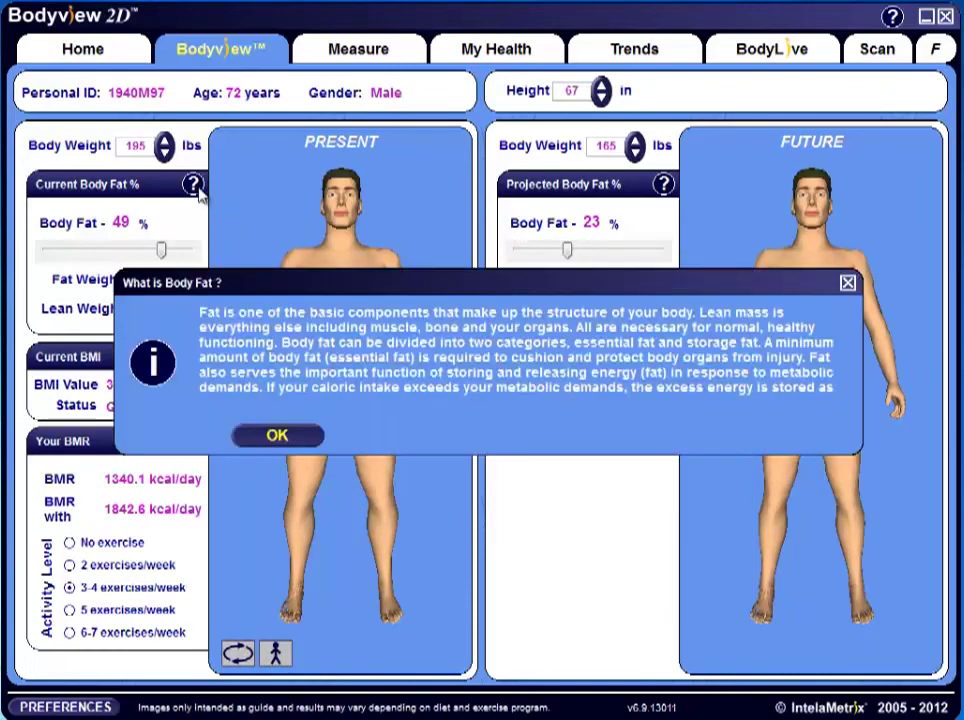
left_click(280, 434)
left_click(193, 357)
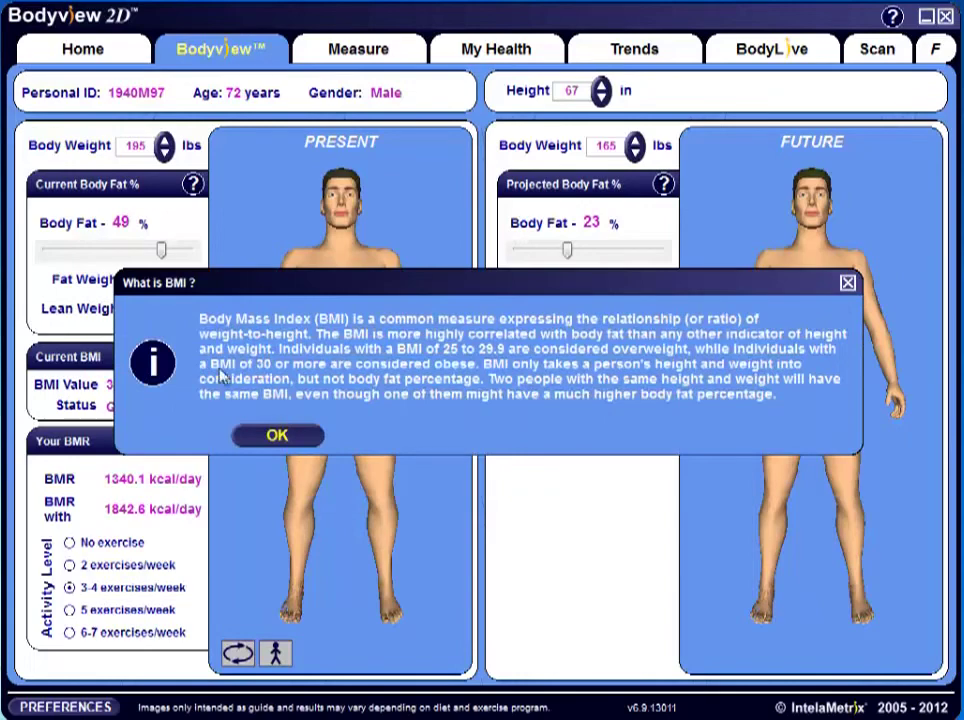
left_click(280, 436)
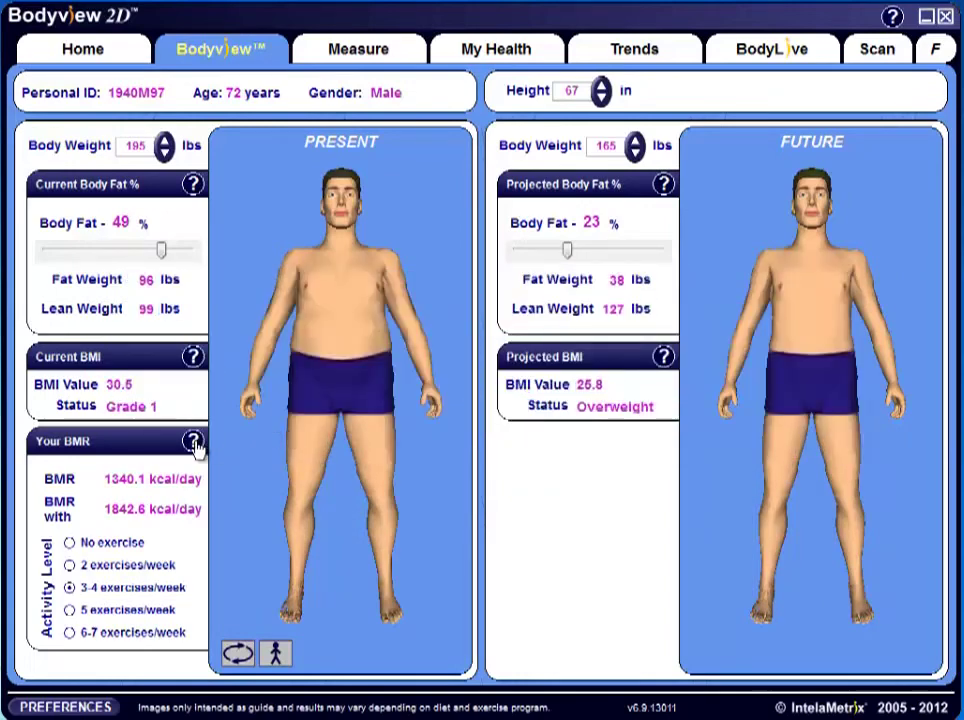
left_click(195, 442)
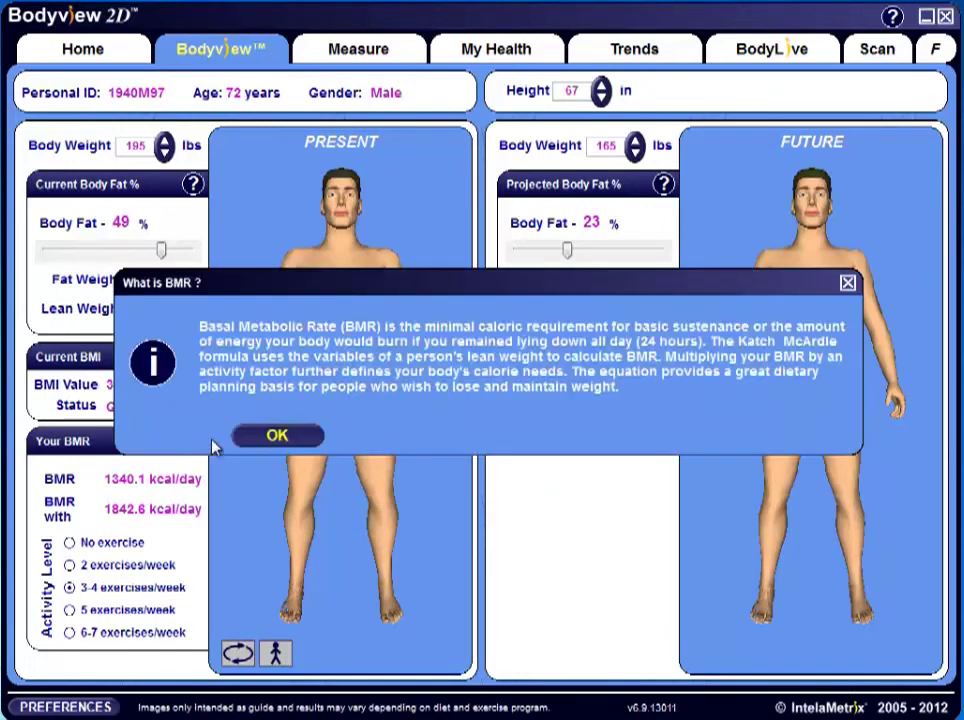
left_click(280, 440)
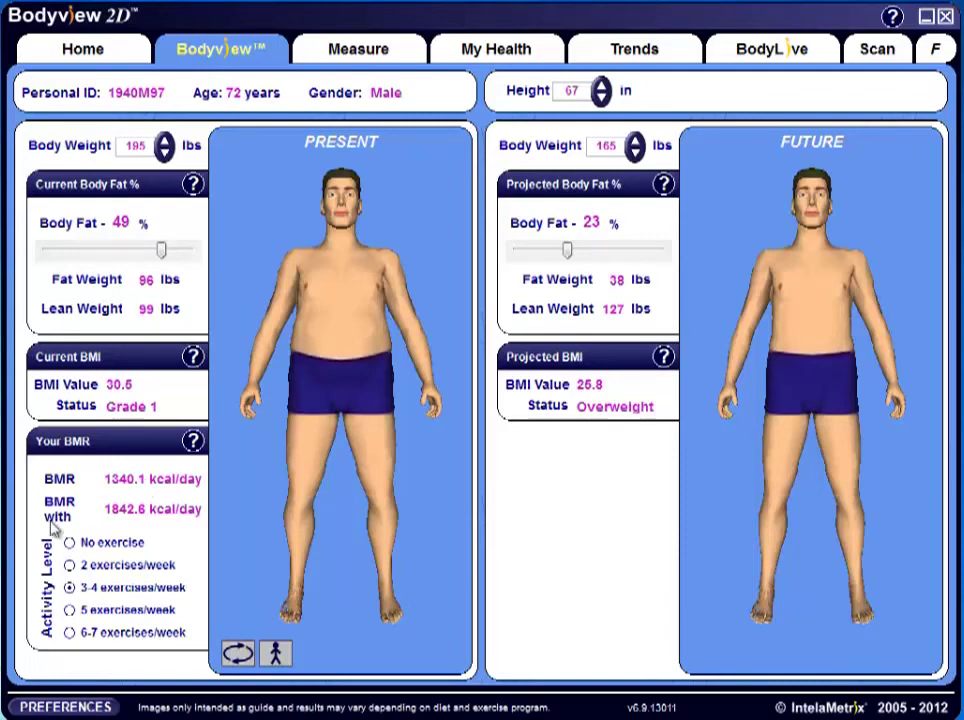
Step: Change Athletic Type to Elite in Preferences' Client's Profile tab and save
left_click(64, 707)
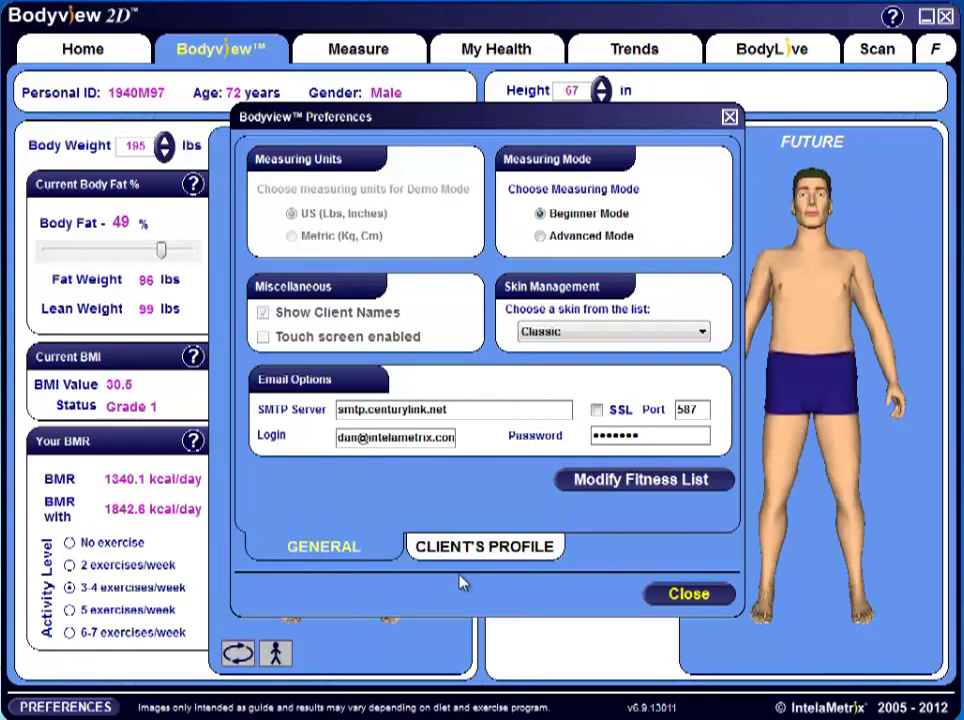
left_click(482, 549)
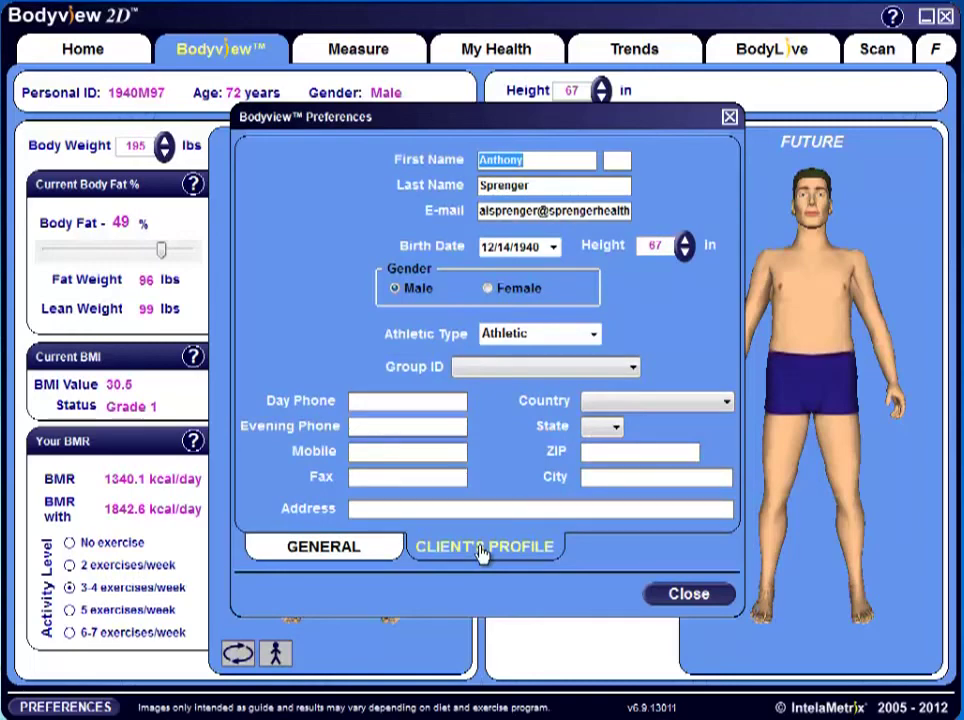
left_click(590, 335)
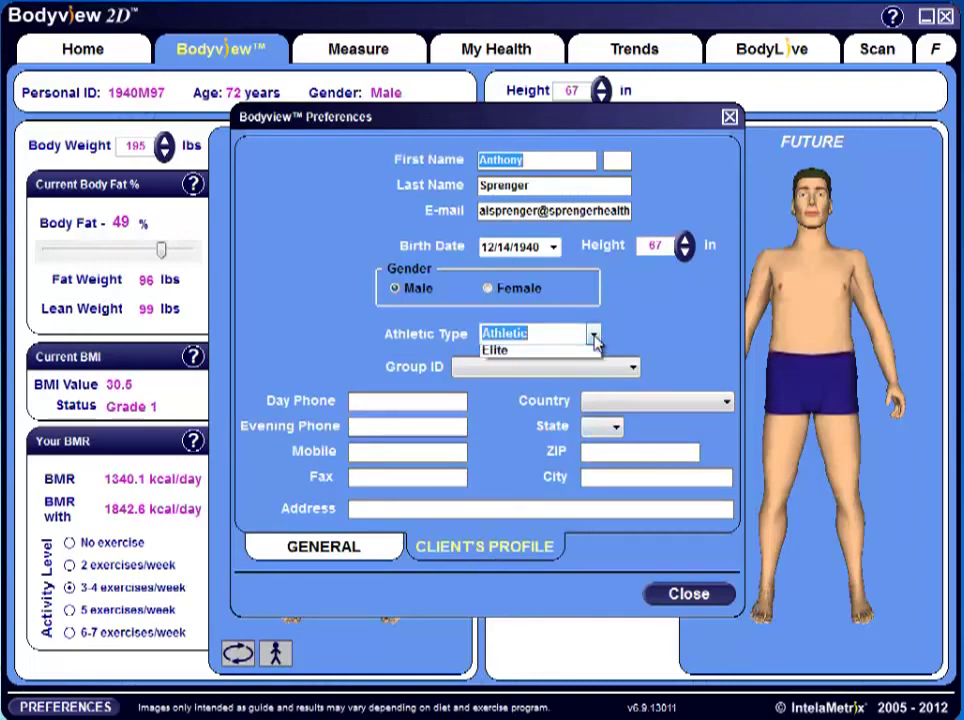
left_click(555, 385)
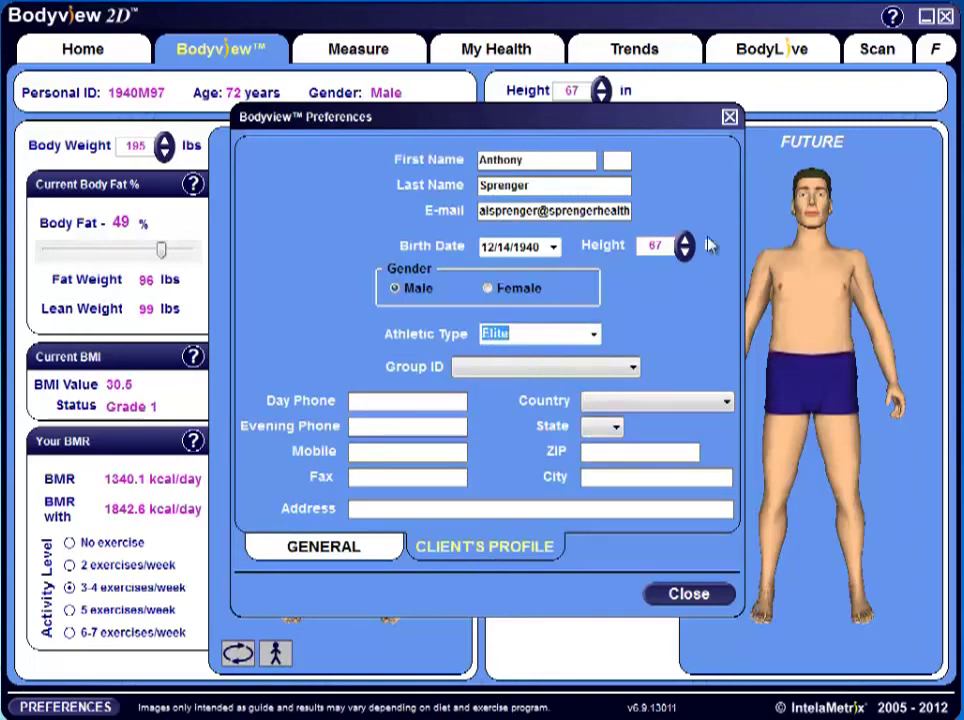
left_click(729, 117)
left_click(490, 437)
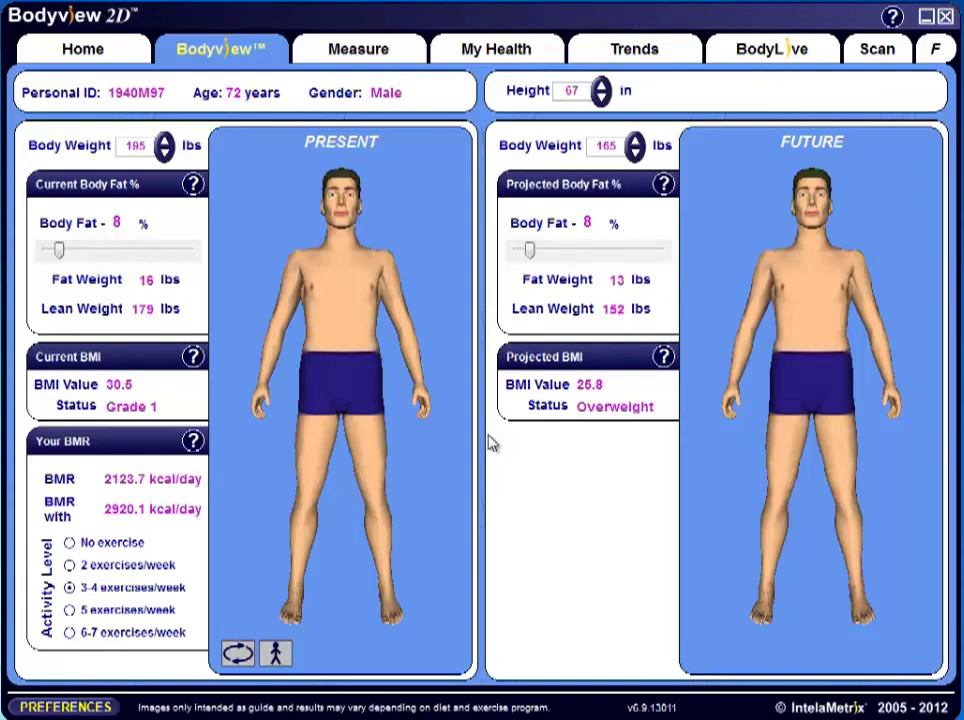
Step: Exit the client's session via Home, declining to save values to Trends
left_click(81, 57)
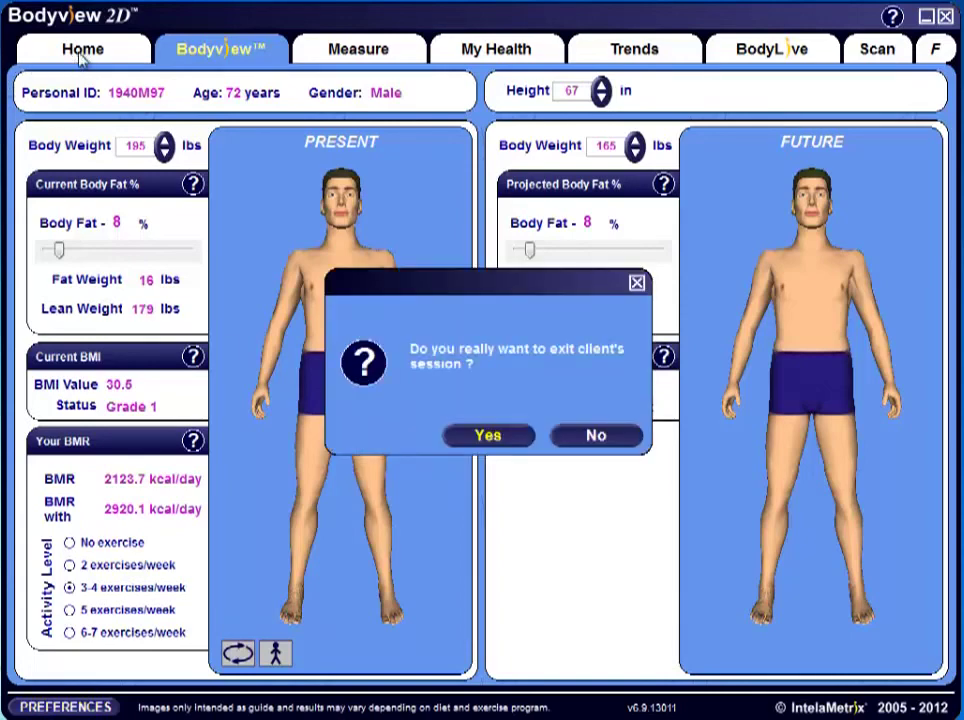
left_click(490, 437)
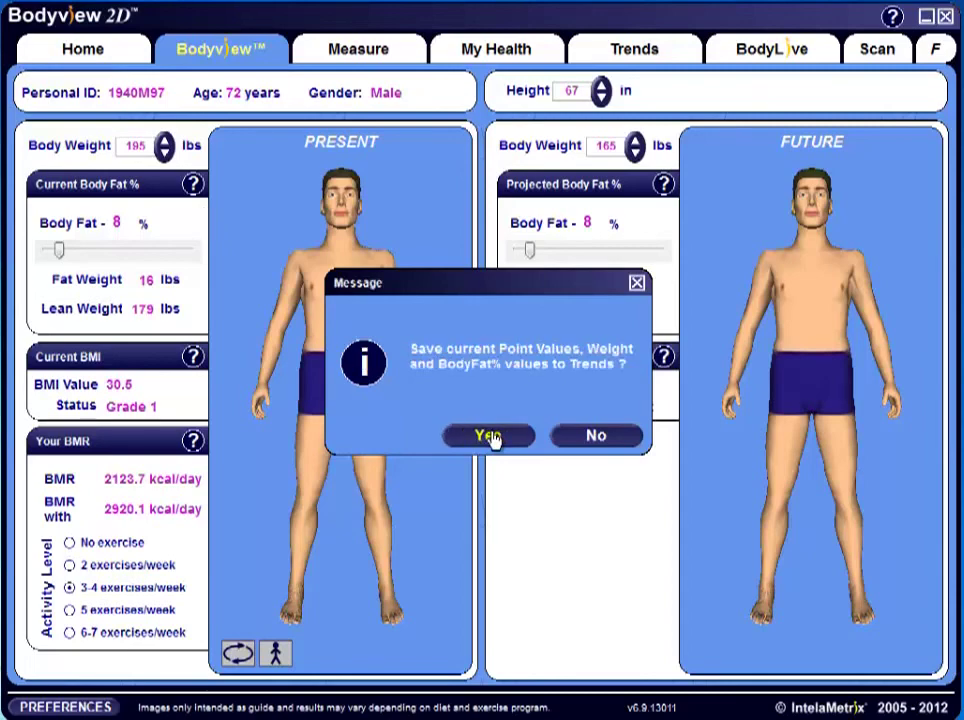
left_click(595, 437)
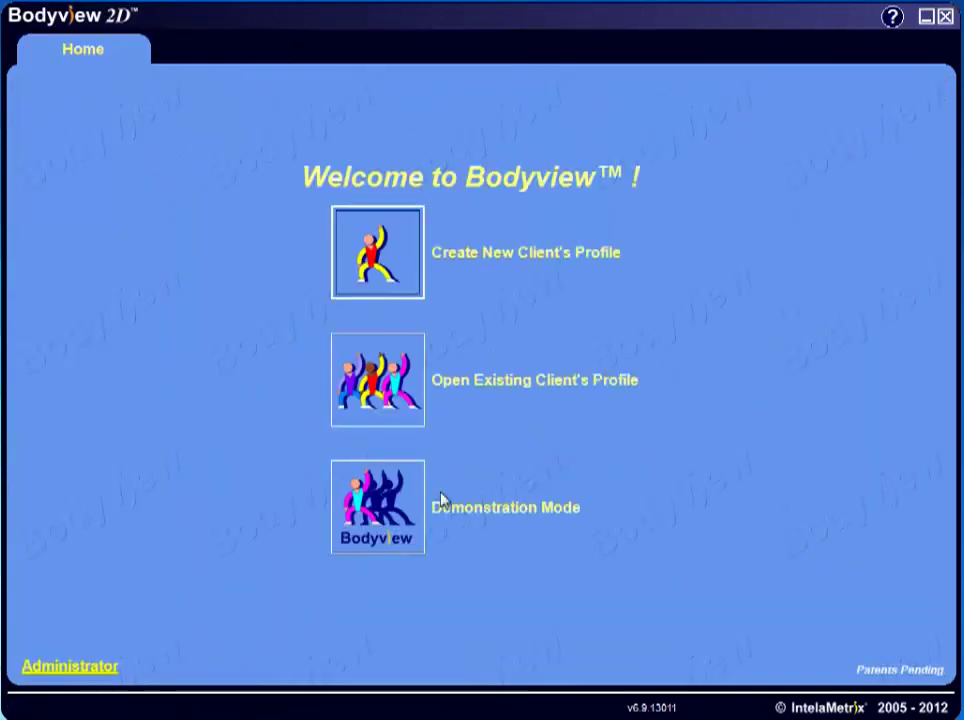
Step: Log in to the Administrator options by entering the administrator password
left_click(68, 668)
type("???")
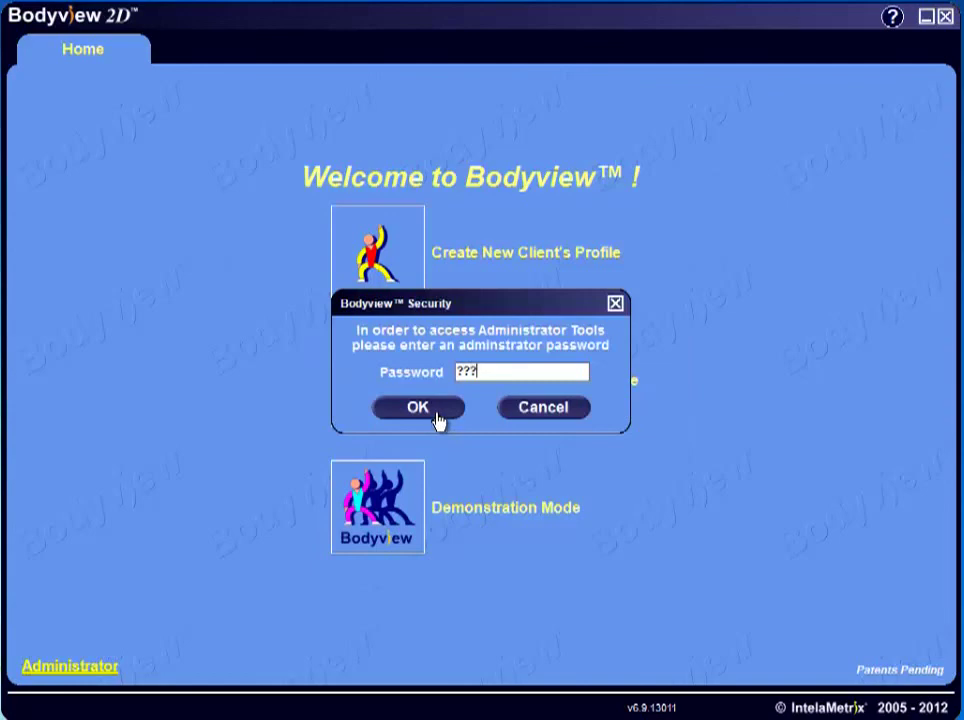
left_click(418, 408)
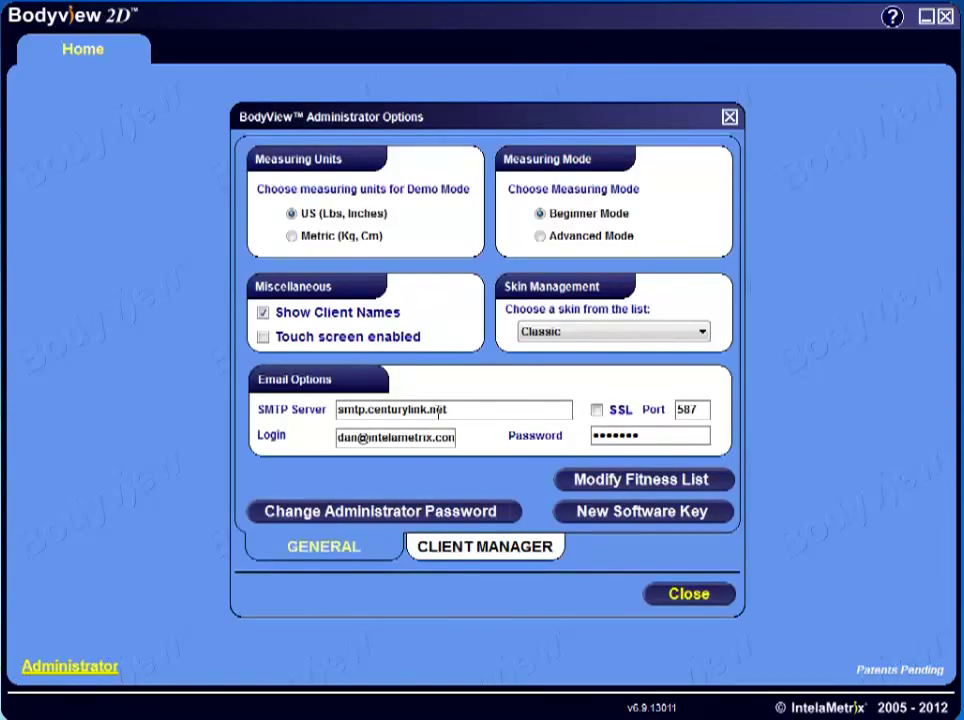
Step: In Client Manager, select a client from the 112-client list and request deleting its profile
left_click(486, 552)
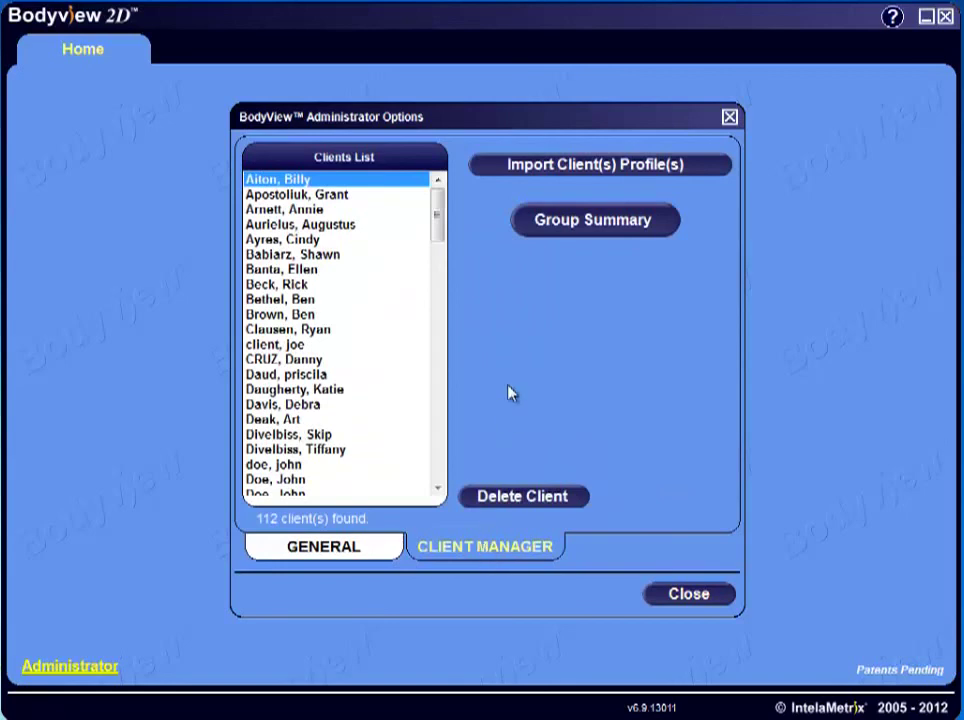
left_click(338, 256)
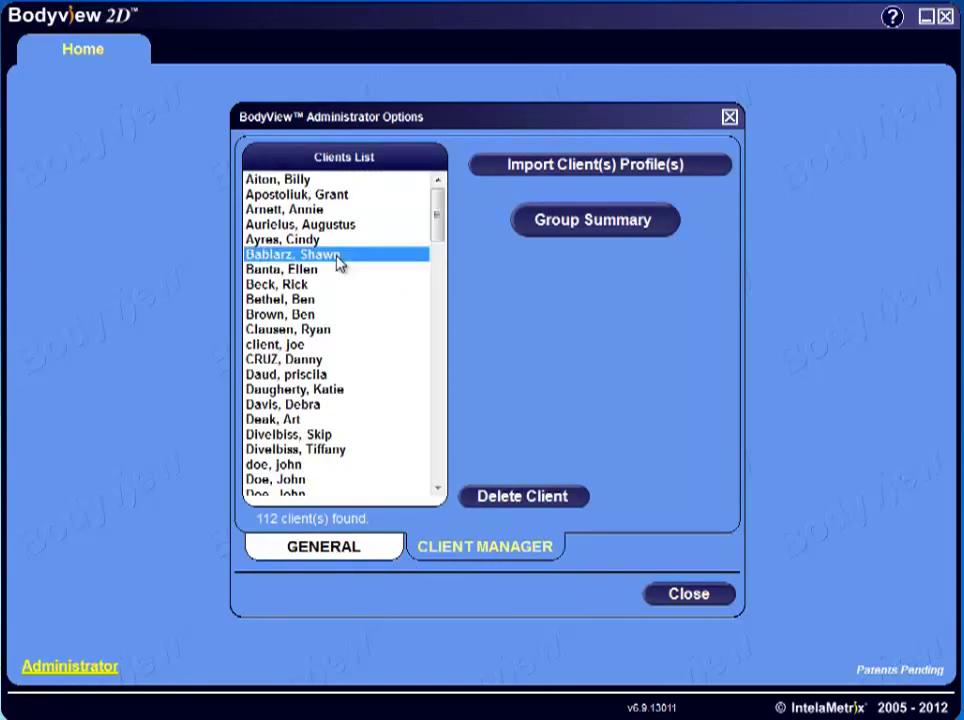
left_click(530, 494)
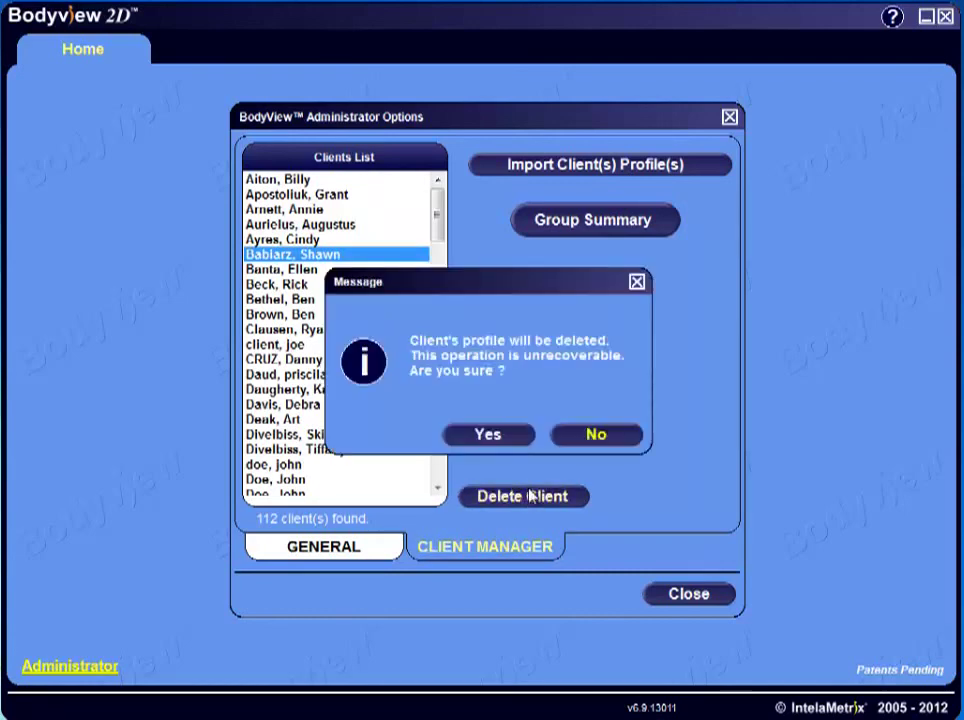